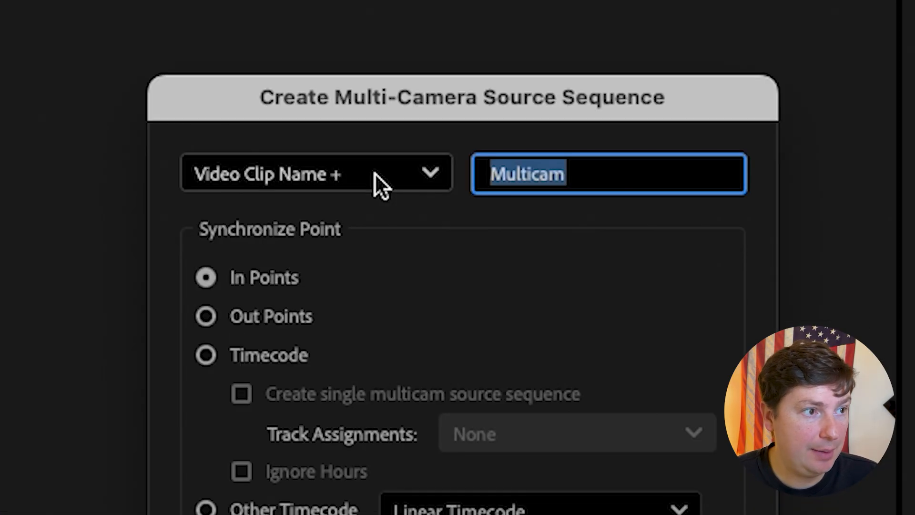
Step: Set the multi-camera source sequence naming to Audio Clip Name + Multicam and the synchronize point to Timecode
click(434, 105)
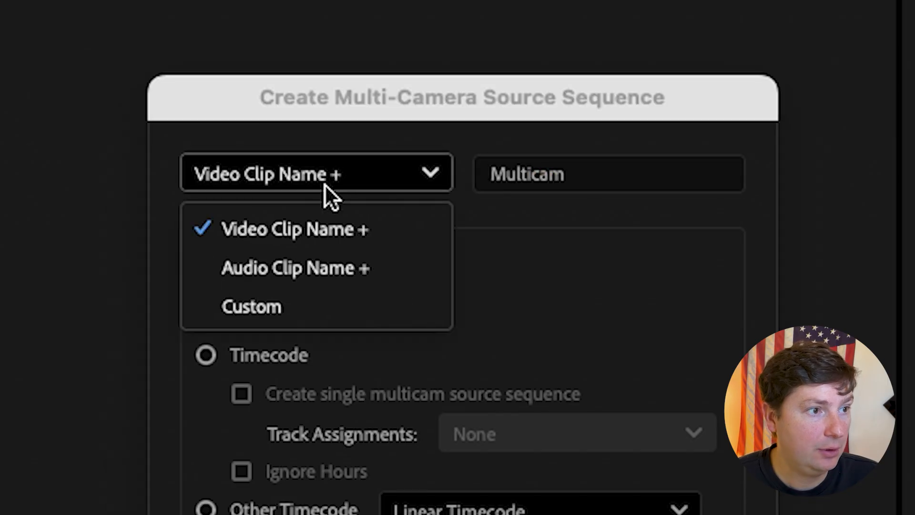
click(285, 269)
click(656, 177)
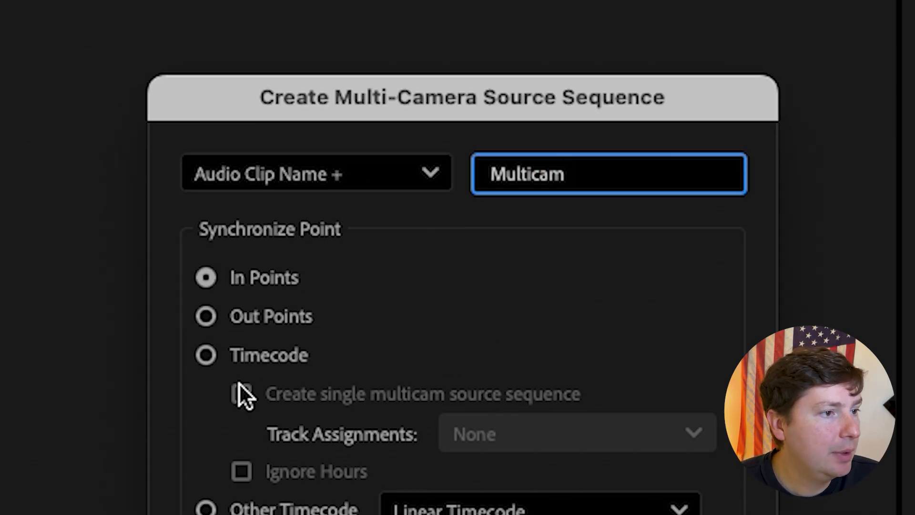
click(212, 358)
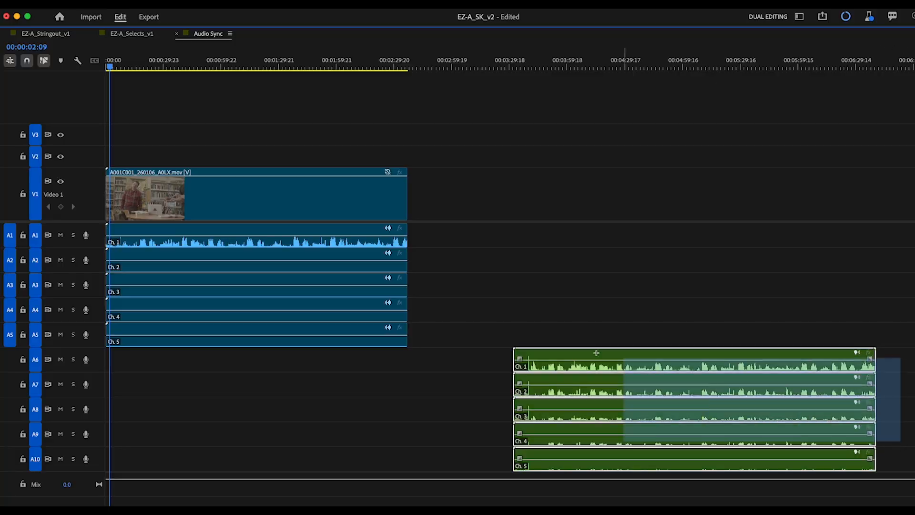
Step: Synchronize the A001C001 camera clip and the separate five-channel audio clip by audio track channel, using Mix Down
drag(595, 352, 284, 265)
right_click(284, 265)
scroll(345, 295, down, 5)
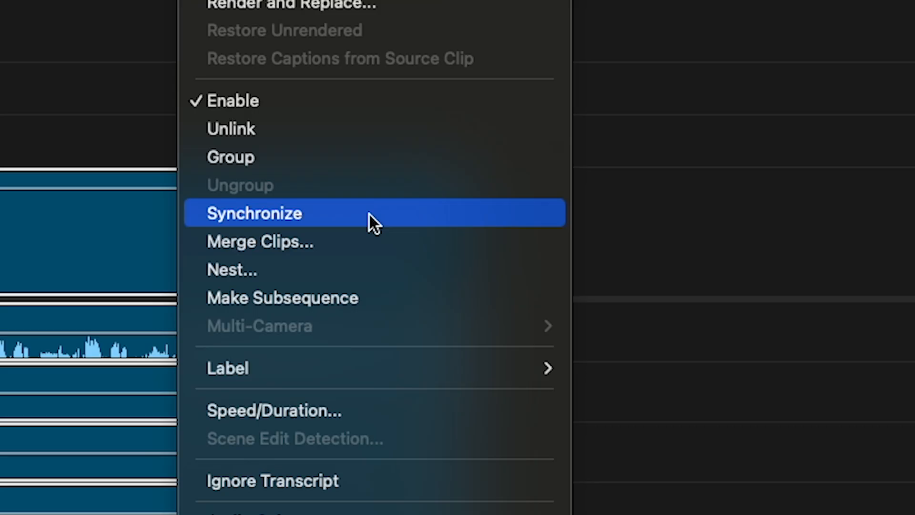
click(369, 213)
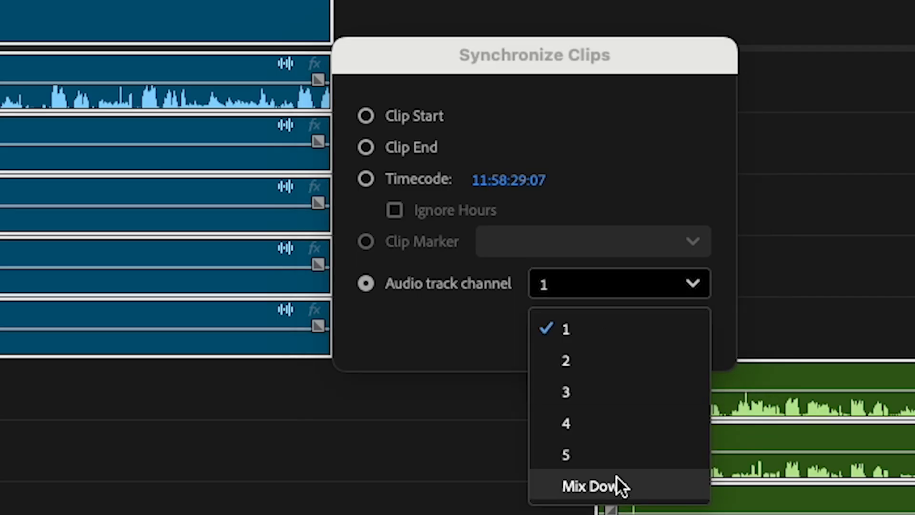
click(619, 485)
click(670, 327)
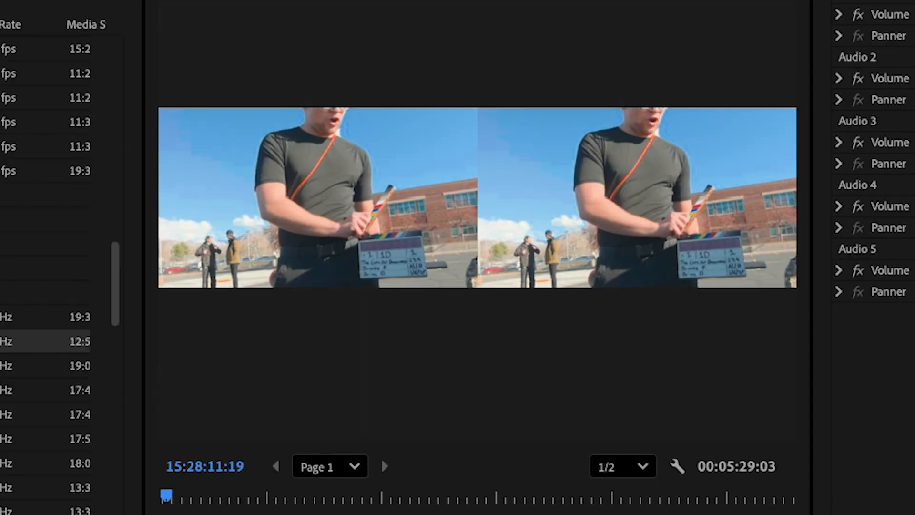
Step: Mute track A1 in the 1D-001 sequence and place the playhead on the clap peak at 15:28:21:06
key(space)
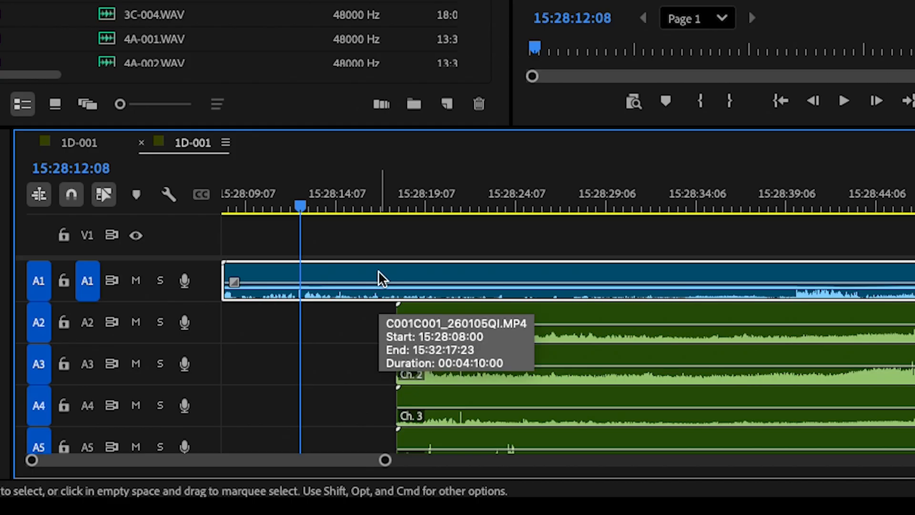
key(m)
click(456, 198)
key(space)
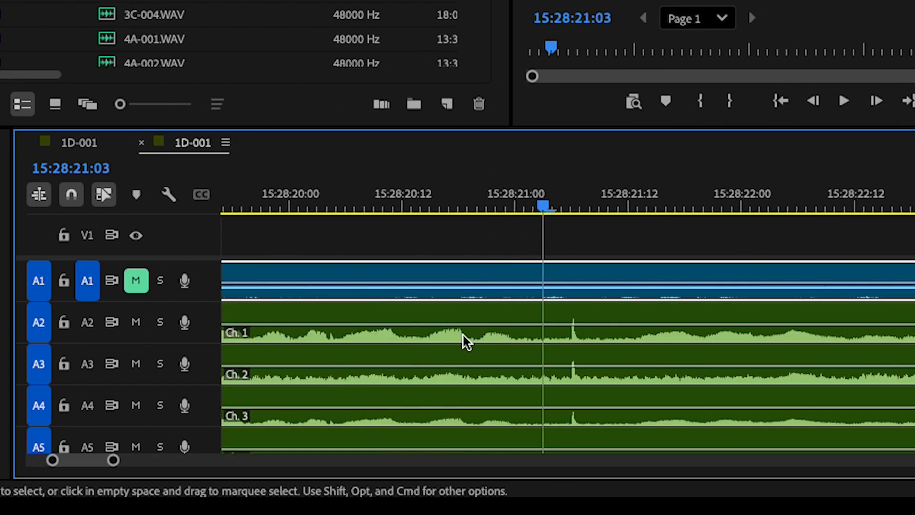
key(Right)
key(Right)
key(Right)
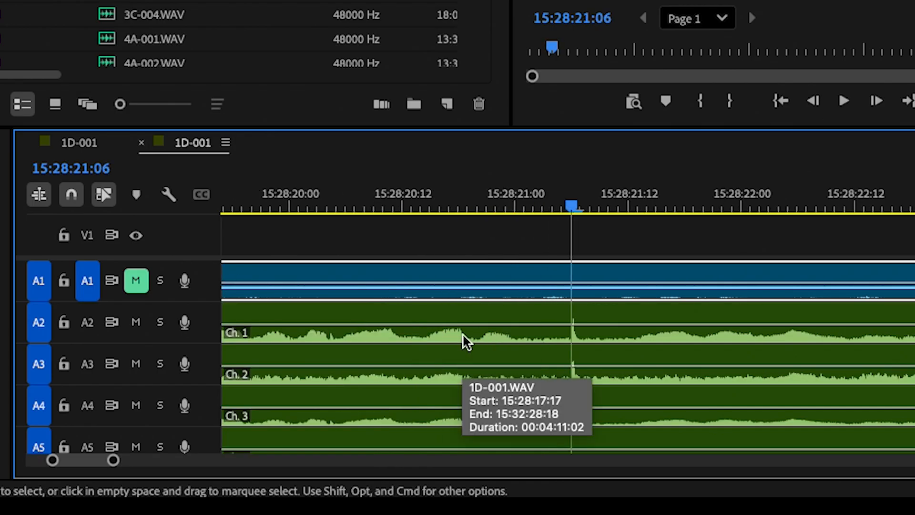
Step: Shift the 1D-001.WAV audio clips earlier in the timeline to line up the clap with the camera clip
click(637, 315)
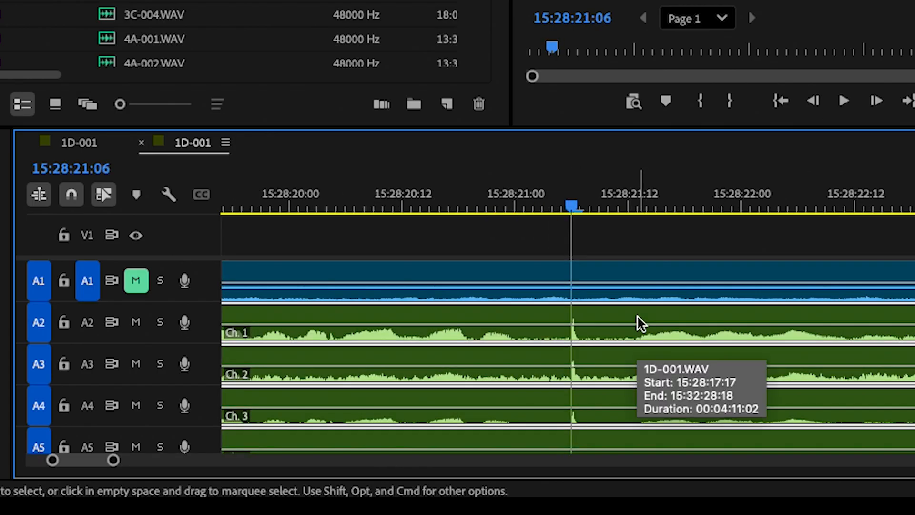
key(minus)
drag(637, 314, 493, 320)
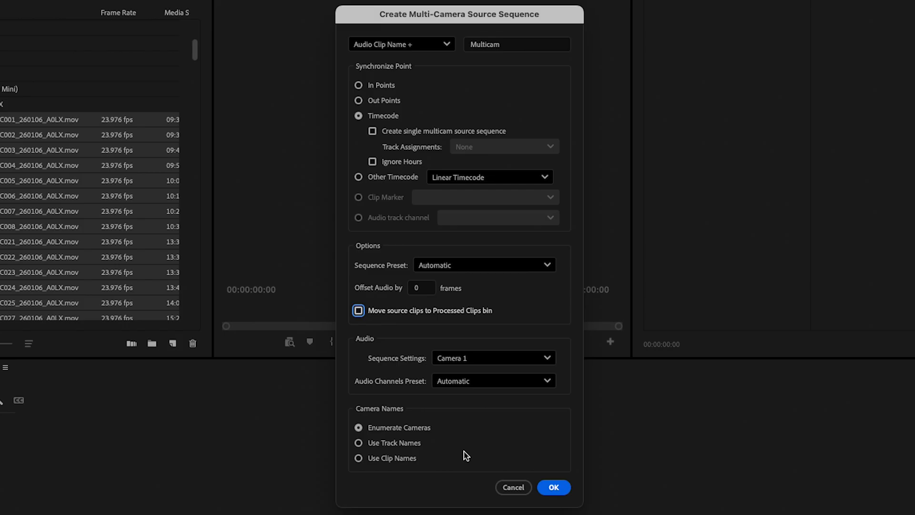
Step: Create the timecode-synced multicam sequences without moving source clips to the Processed Clips bin, and look through the project's sequence list
click(552, 486)
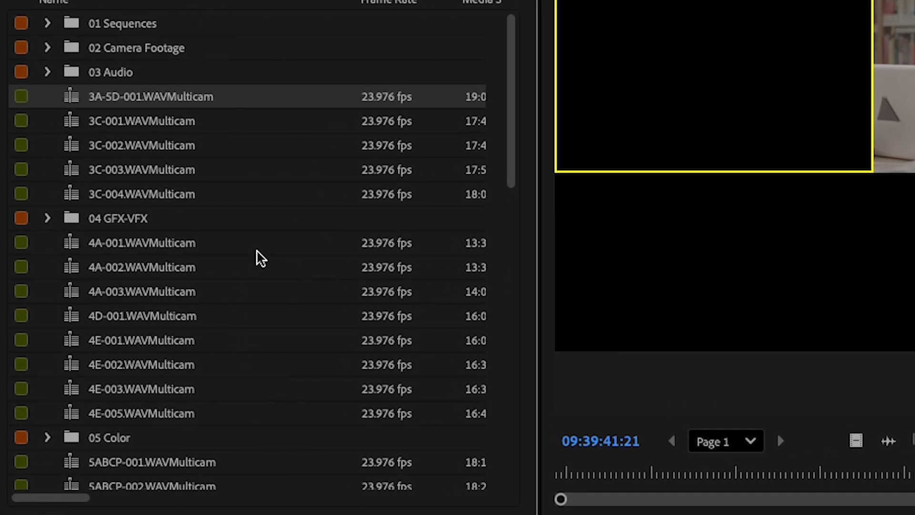
scroll(215, 238, down, 3)
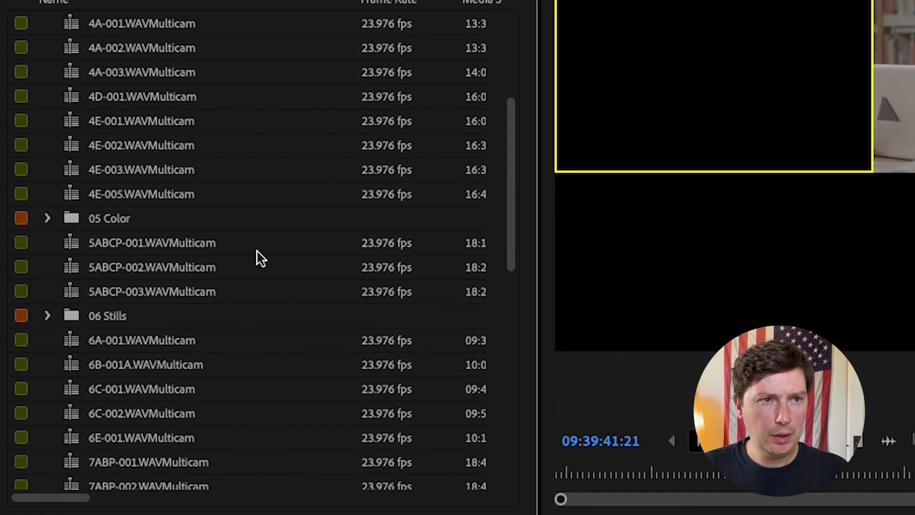
scroll(237, 244, down, 3)
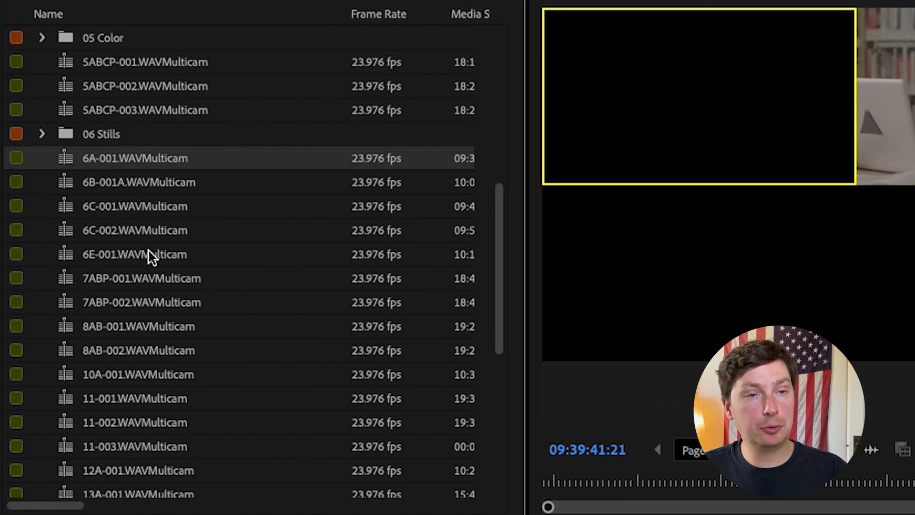
scroll(148, 251, down, 3)
scroll(164, 368, down, 2)
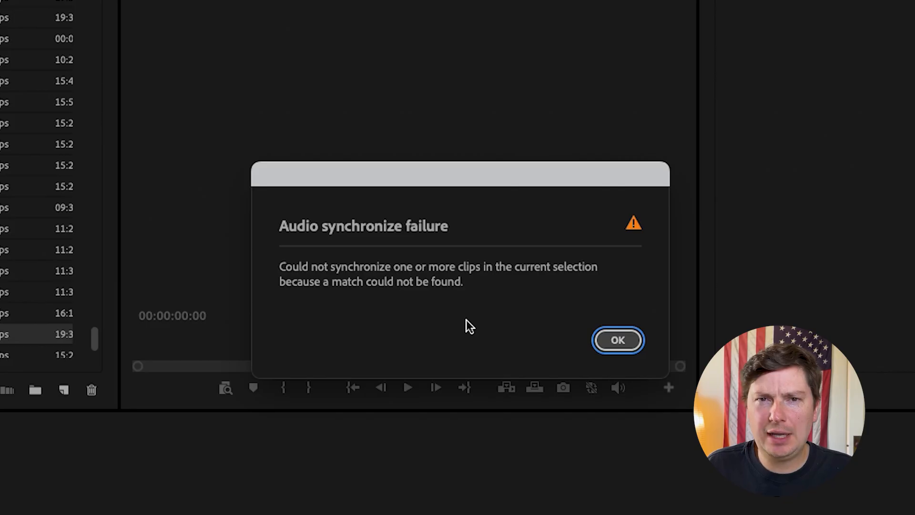
click(618, 340)
key(super+Tab)
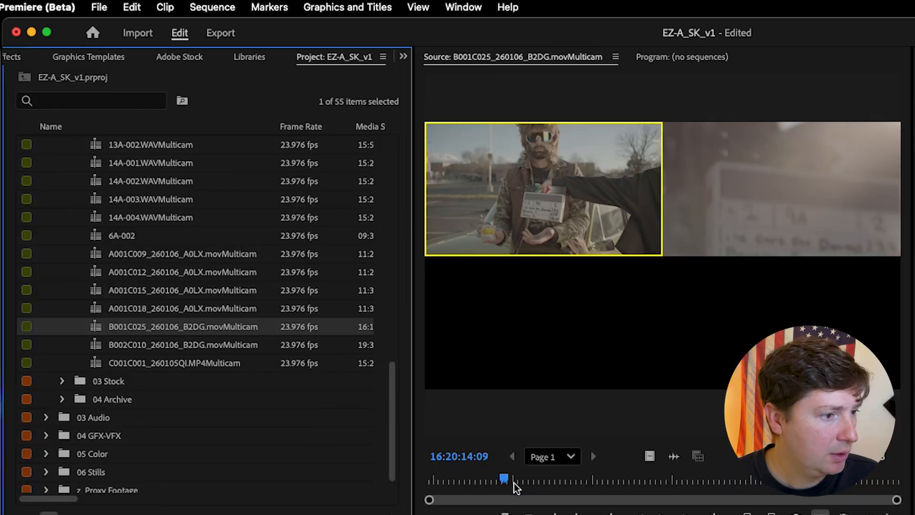
Step: Scrub the B001C025_260106_B2DG.movMulticam sequence to its slate and rename the sequence as 9A-002
click(458, 481)
drag(459, 482, 503, 488)
key(grave)
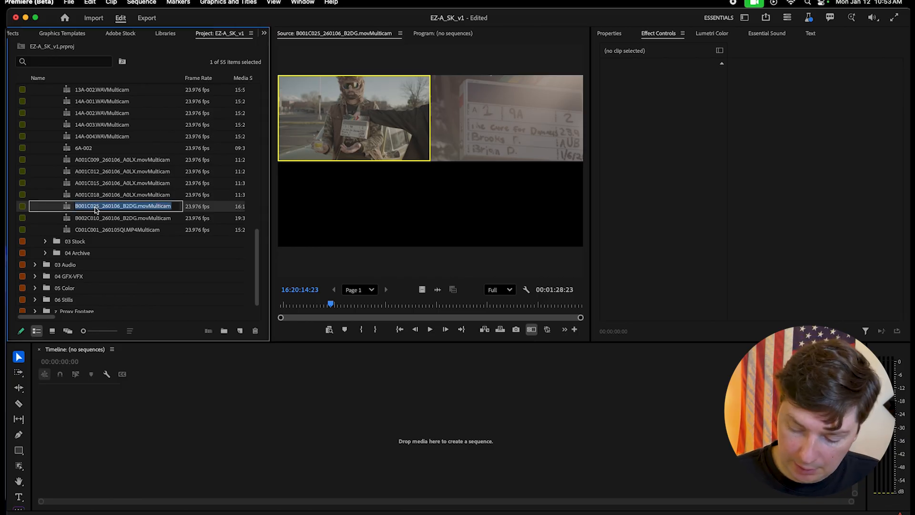
text(9A-002)
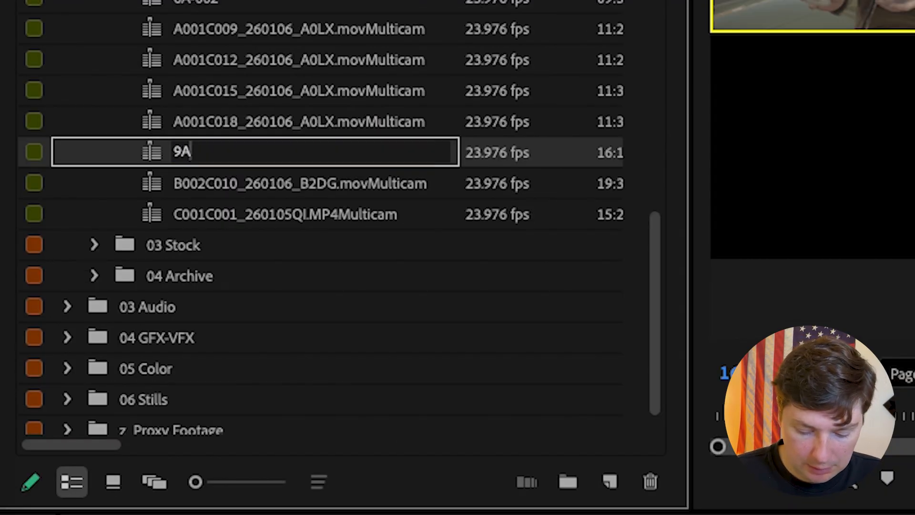
key(Return)
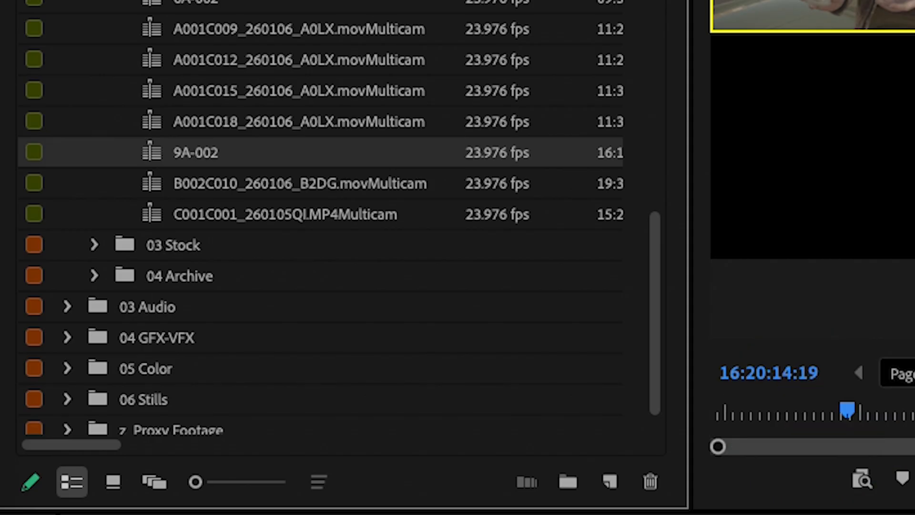
click(153, 183)
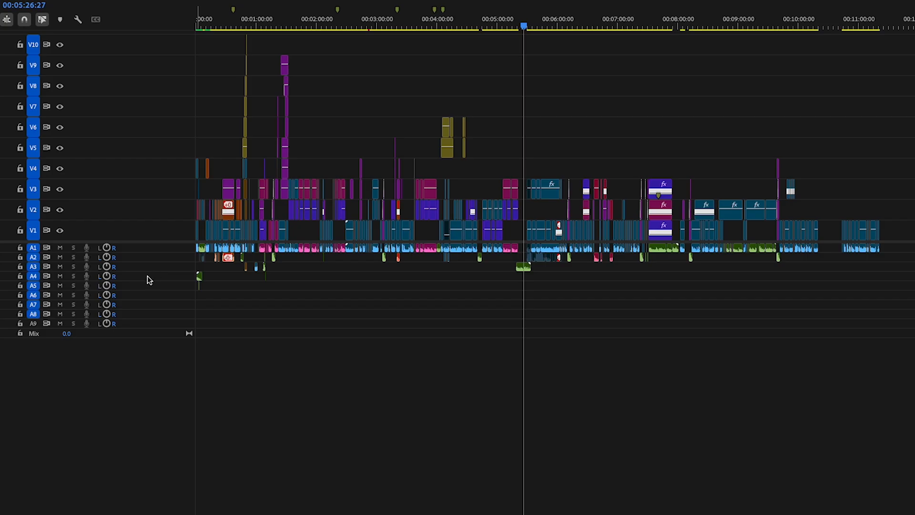
Step: Expand the height of the audio tracks and rename the Audio 1 and Audio 2 tracks
key(alt+equal)
key(alt+equal)
key(alt+equal)
key(alt+equal)
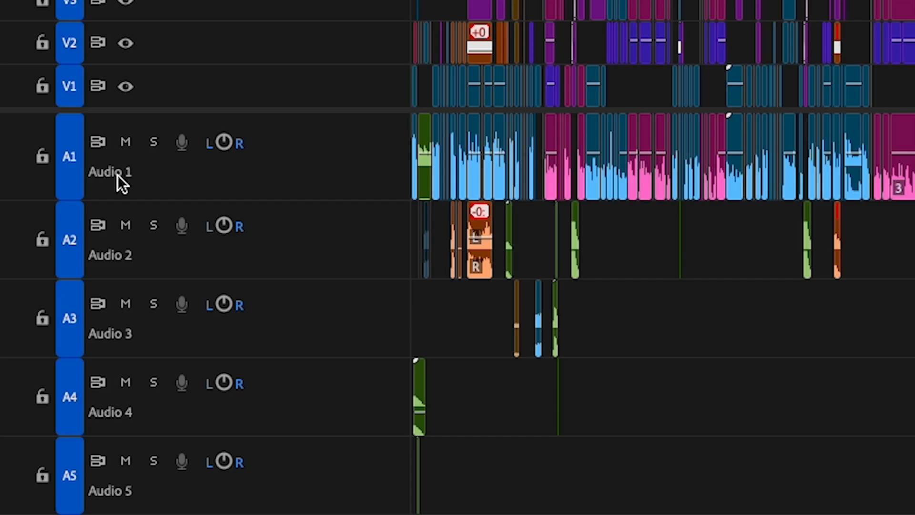
right_click(56, 271)
click(142, 201)
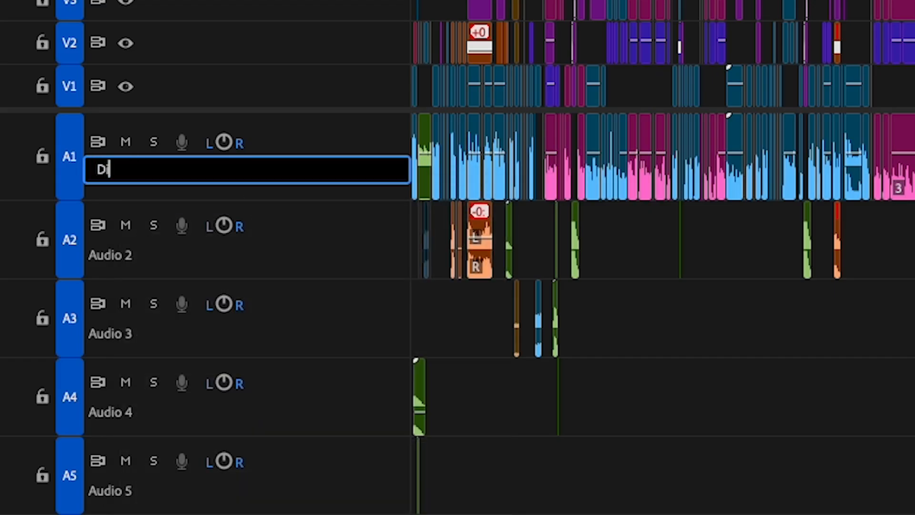
right_click(107, 252)
click(156, 286)
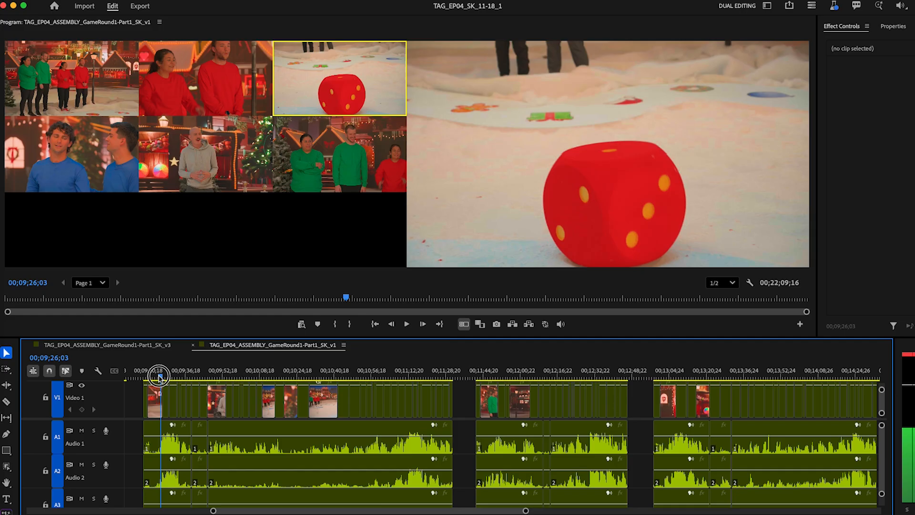
Step: Play the GameRound1-Part1 multicam assembly and examine its audio tracks and camera angles at enlarged view
key(space)
scroll(159, 378, left, 10)
key(grave)
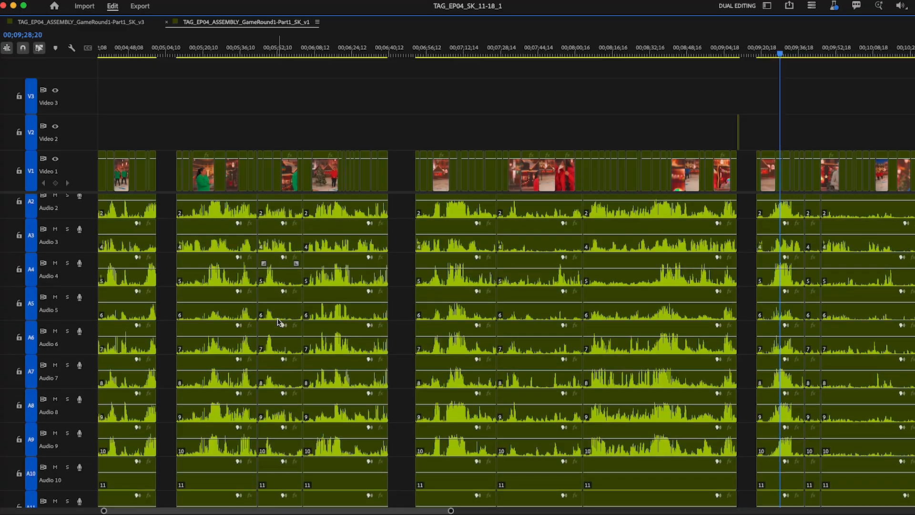
scroll(278, 321, down, 2)
scroll(381, 323, right, 10)
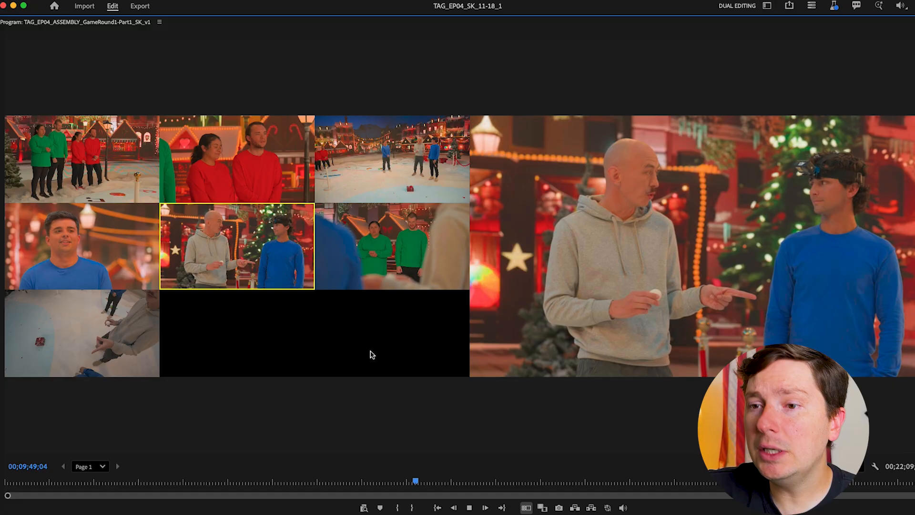
key(grave)
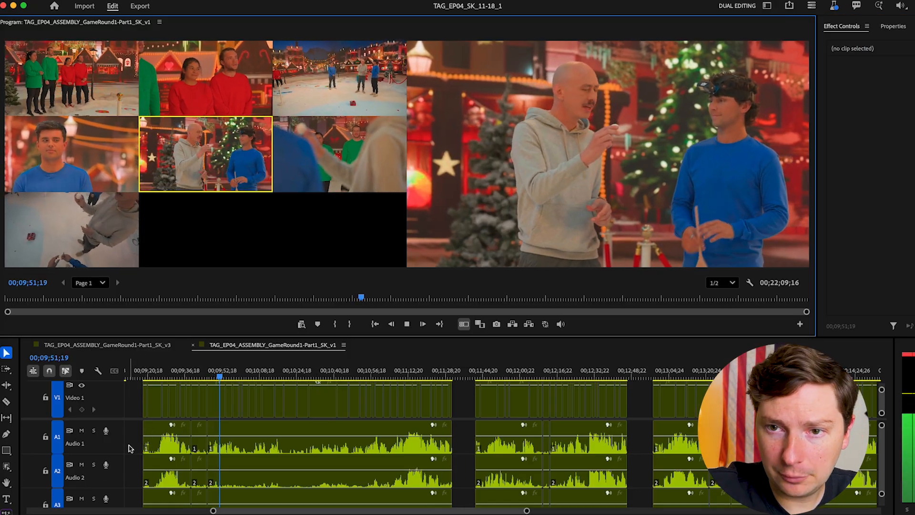
Step: Solo the Audio 1 track during playback and rename it as BOOM
click(94, 430)
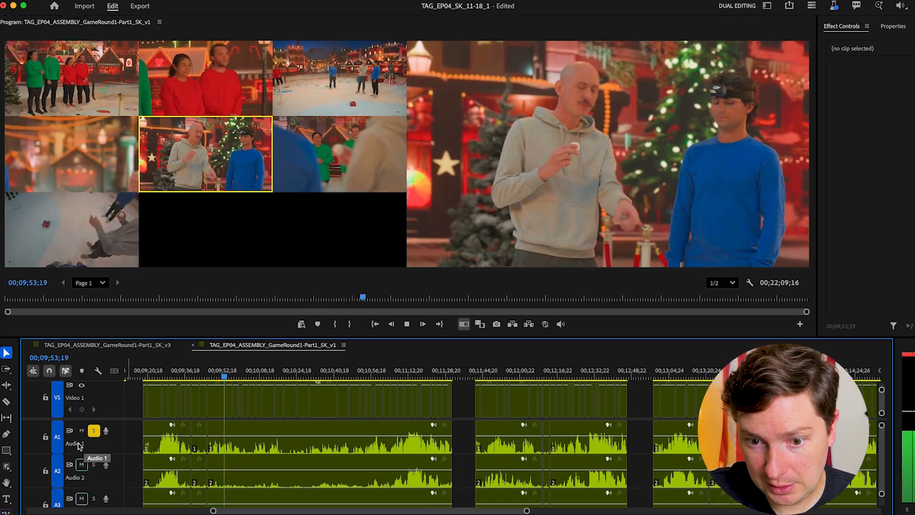
key(3)
right_click(78, 445)
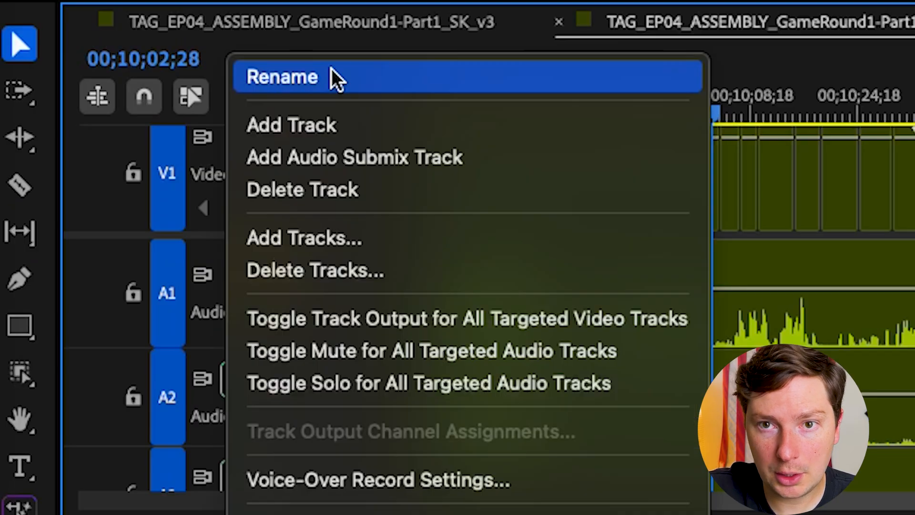
click(130, 303)
text(BOOM)
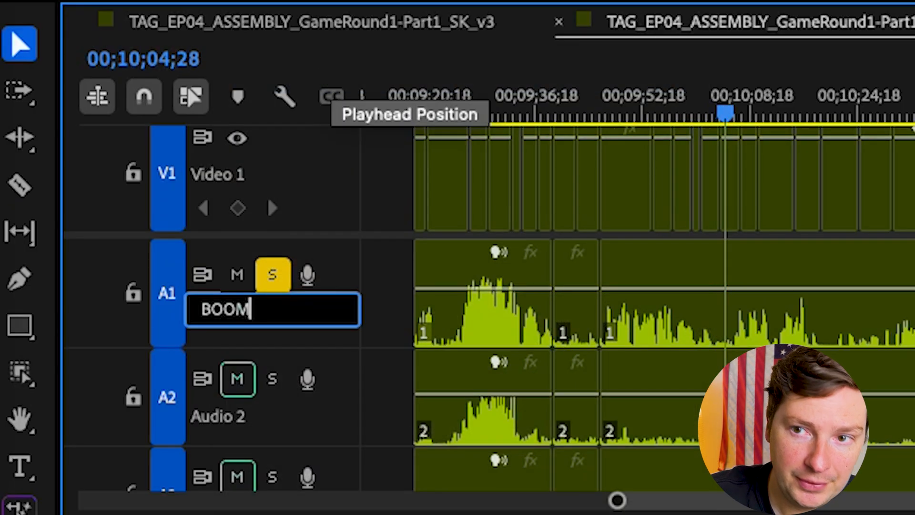
key(Return)
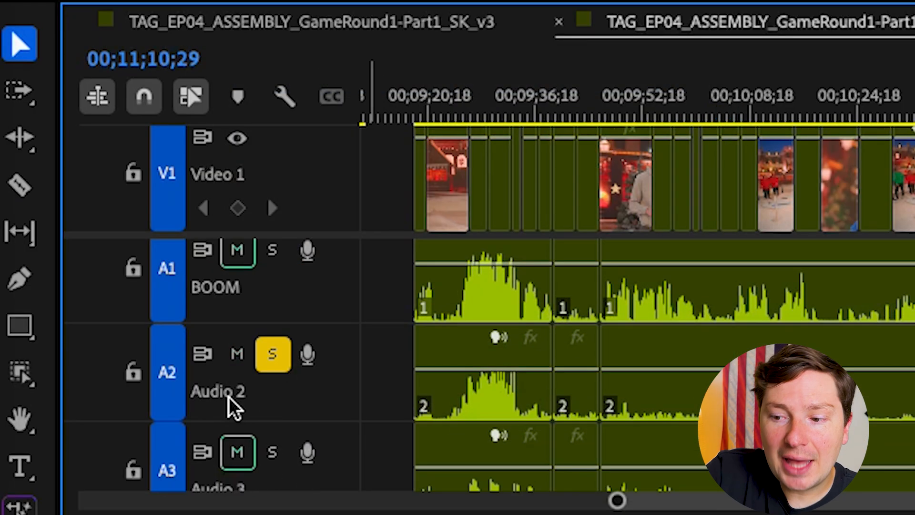
Step: Rename the Audio 2 track with the first name of the person recorded on it
right_click(229, 397)
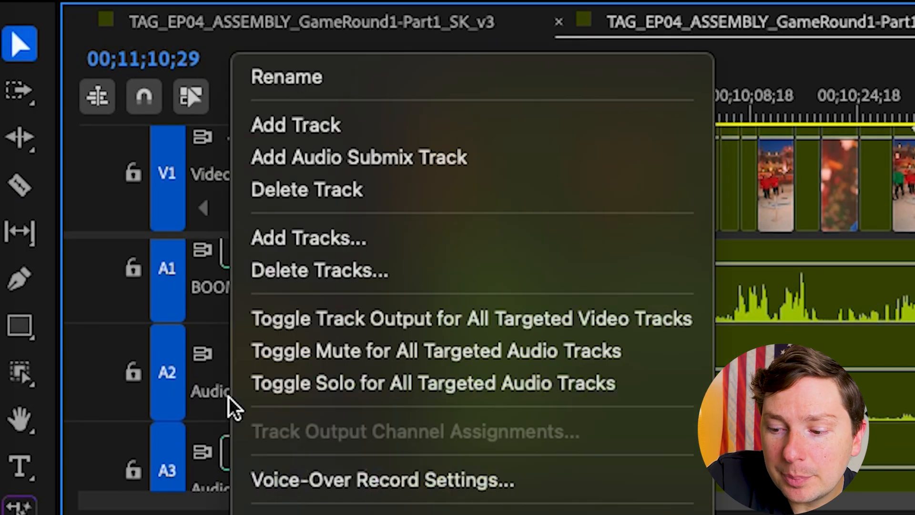
click(286, 76)
text(Connor)
key(Return)
Step: Solo the Audio 3 track and open its name for editing
scroll(408, 312, down, 3)
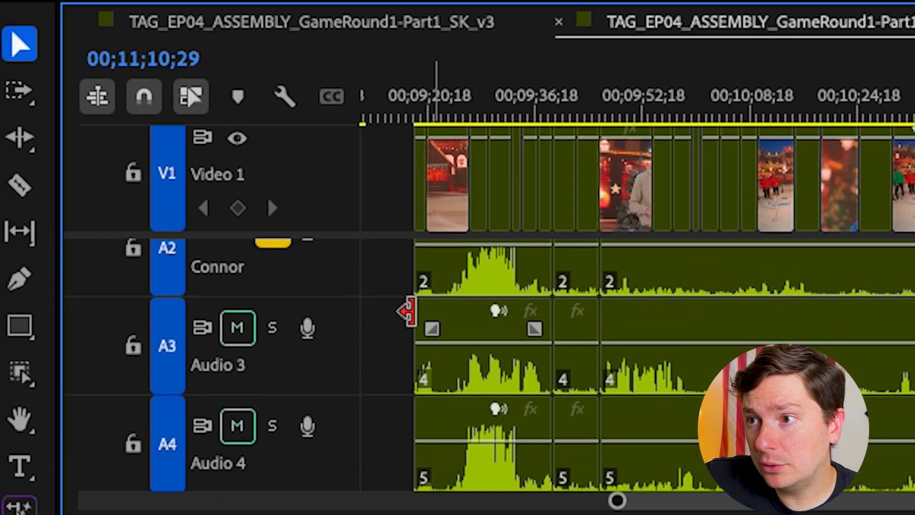
scroll(239, 357, down, 1)
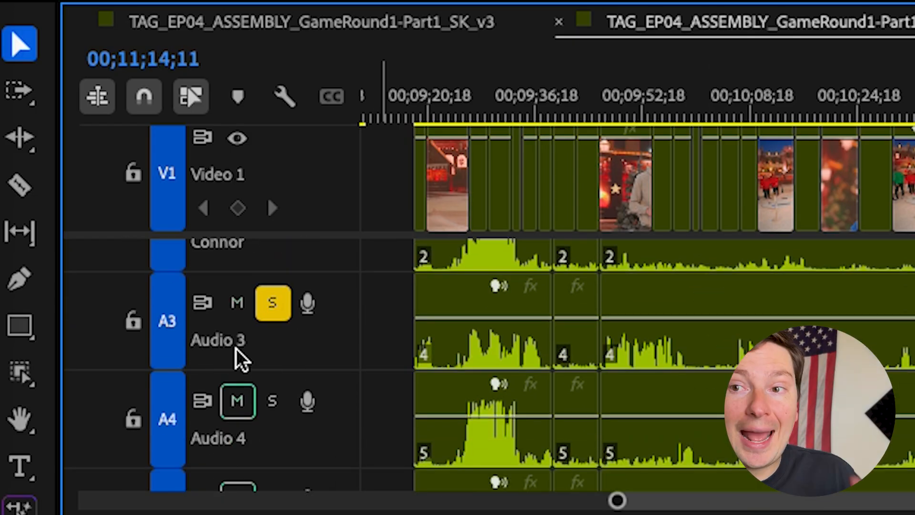
right_click(239, 358)
click(363, 98)
Step: Examine the names of all sequences in the 02 Multicams bin
scroll(607, 333, down, 1)
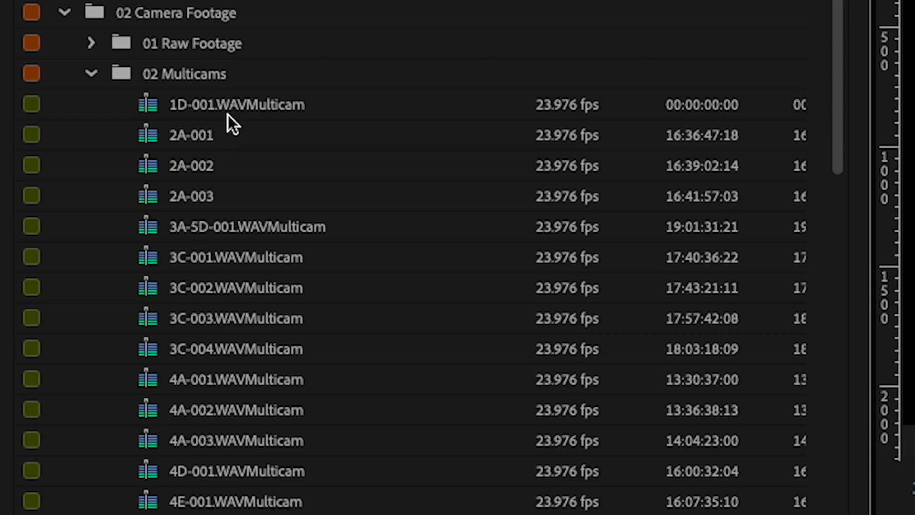
scroll(137, 191, down, 10)
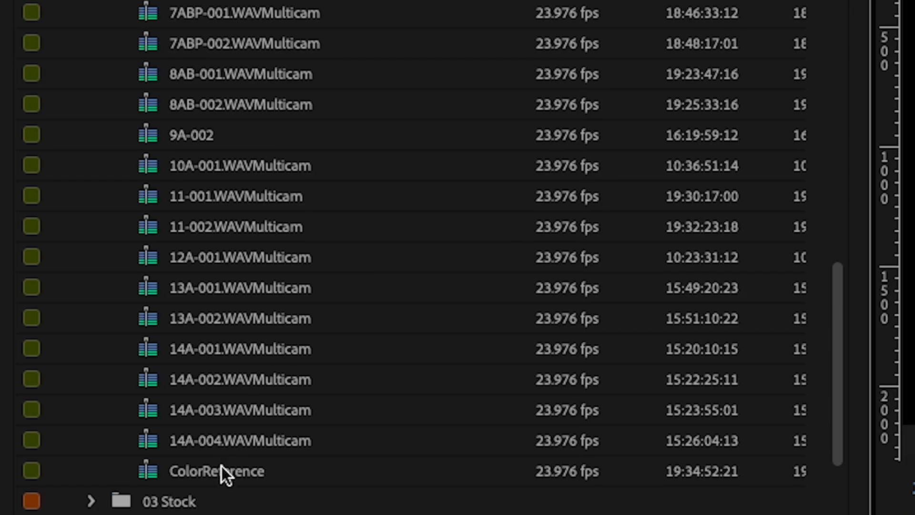
Step: Select all multicam sequences through ColorReference in the 02 Multicams bin and place them in the EZ-A_Stringout timeline
shift+click(222, 470)
drag(412, 312, 451, 376)
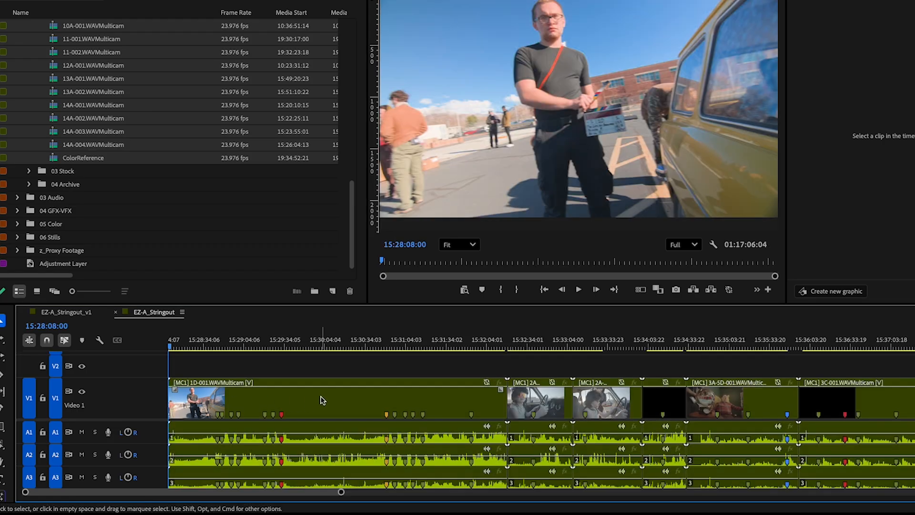
key(backslash)
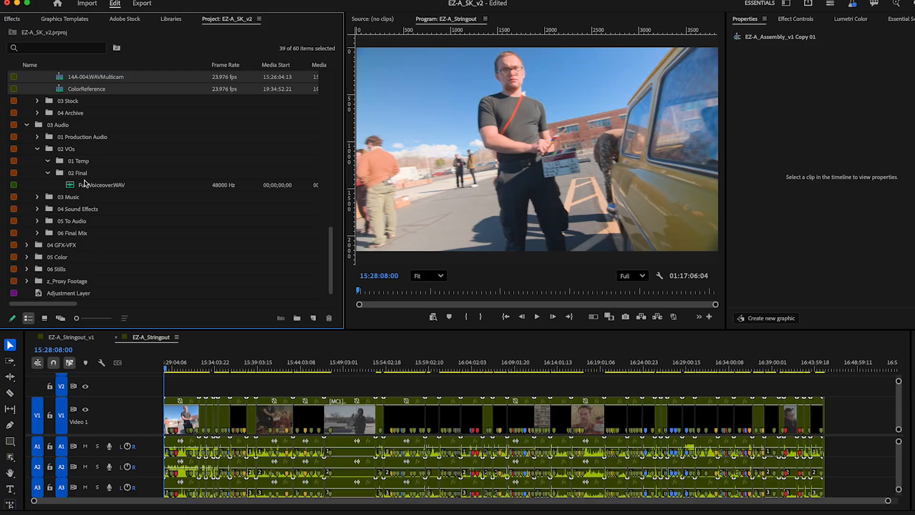
Step: Select the voiceover recording in the 02 Final bin and review EZ-A_Stringout_v1 through to the audio clips at its end
click(75, 187)
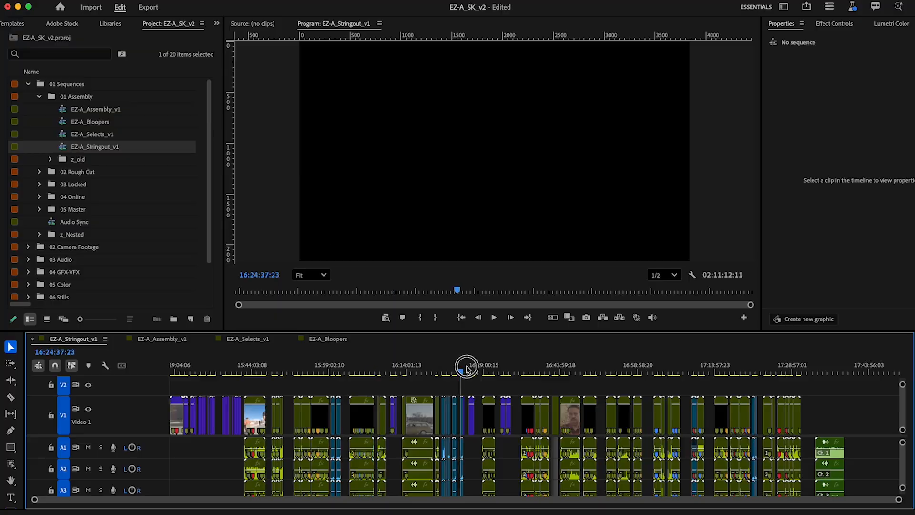
drag(466, 367, 836, 380)
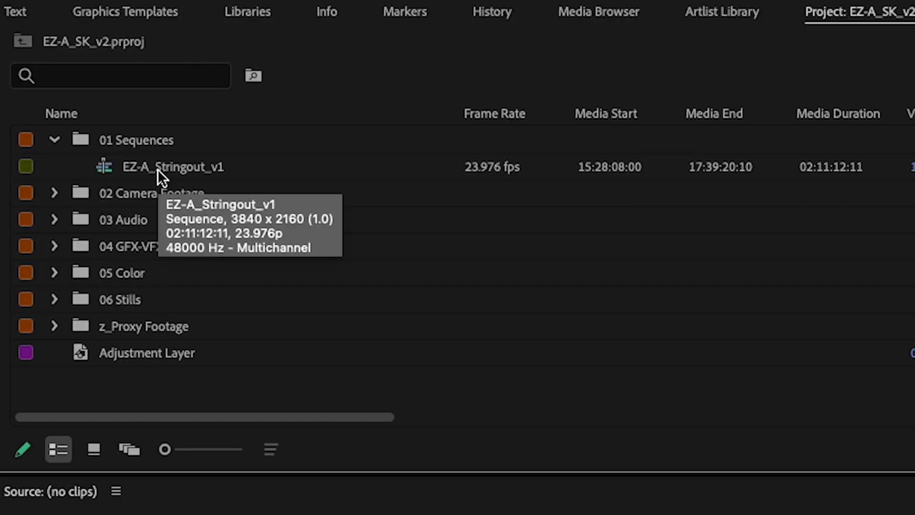
Step: Duplicate the EZ-A_Stringout_v1 sequence in the 01 Sequences bin and rename the copy as EZ-A_Assembly_v1
right_click(159, 168)
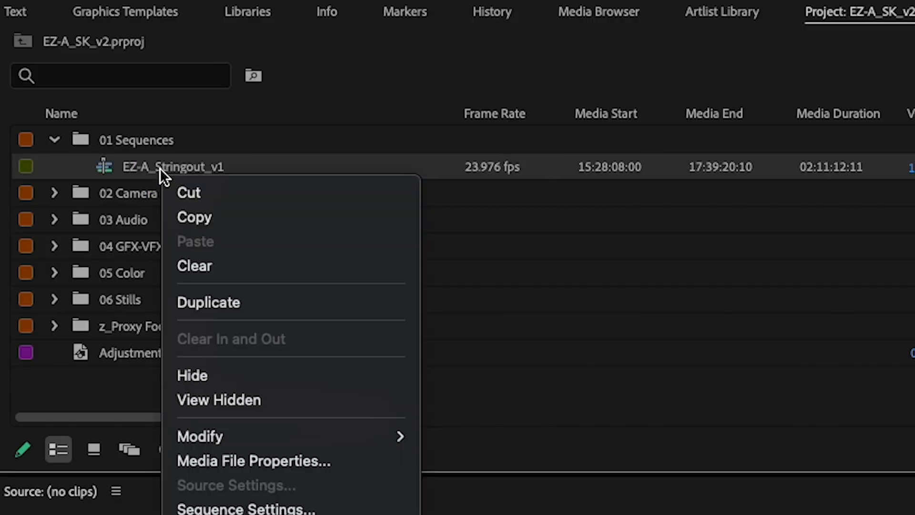
click(228, 302)
click(159, 192)
text(EZ-A_Assemb)
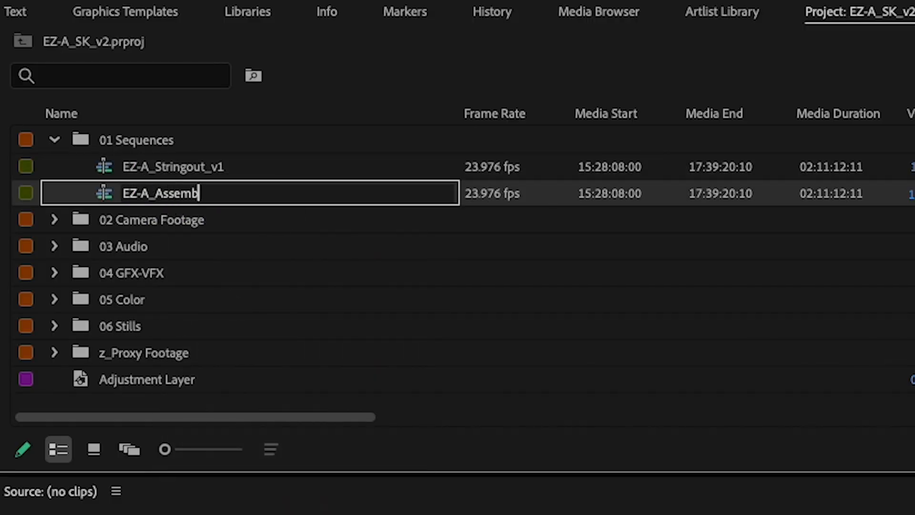